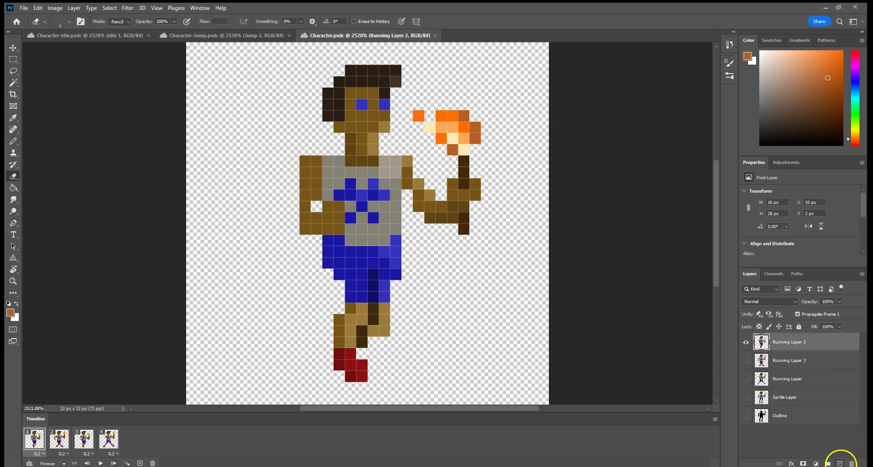
- Add a new layer above Running Layer 2 and paint over the torch flame with the Pencil in pale yellow (f9f0a6)
{"action": "left_click", "coordinate": [840, 463]}
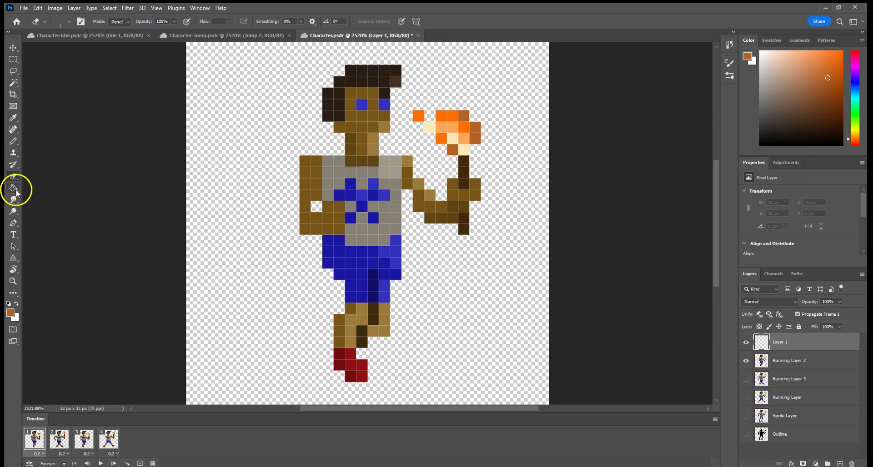
{"action": "left_click", "coordinate": [10, 312]}
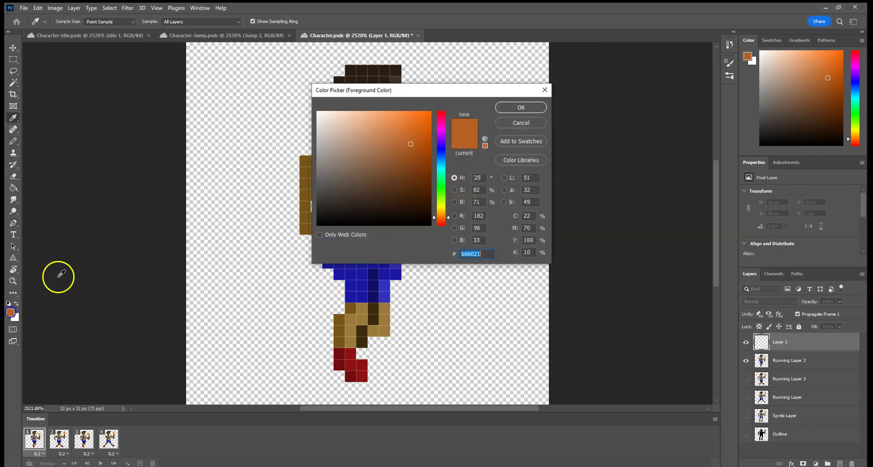
{"action": "left_click", "coordinate": [441, 209]}
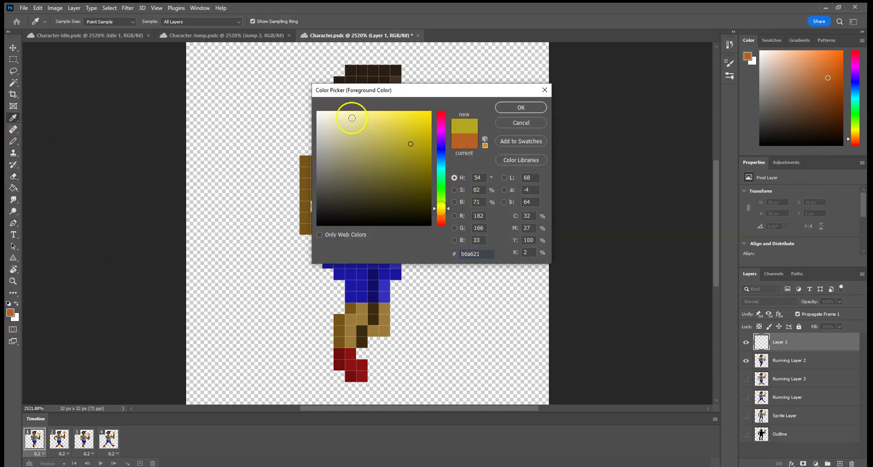
{"action": "left_click", "coordinate": [349, 113]}
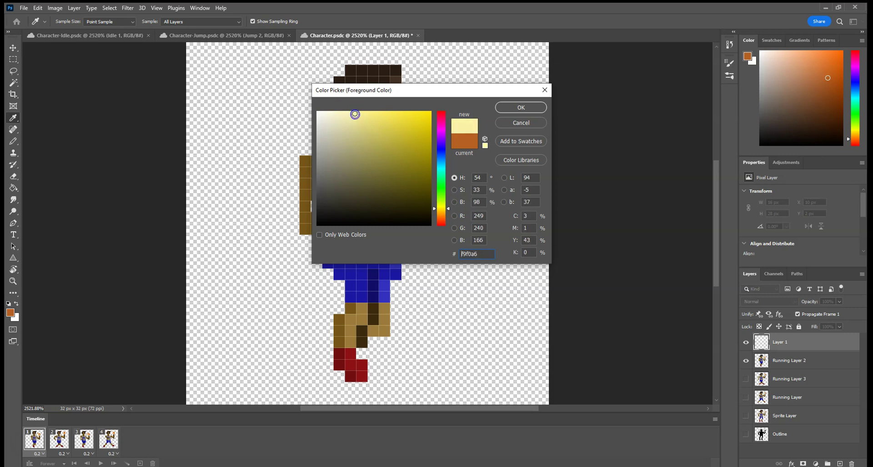
{"action": "left_click", "coordinate": [532, 110]}
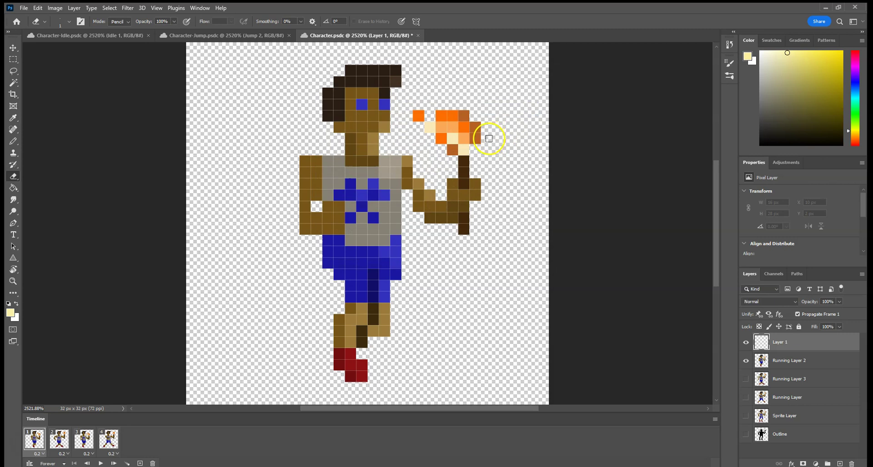
{"action": "key", "text": "b"}
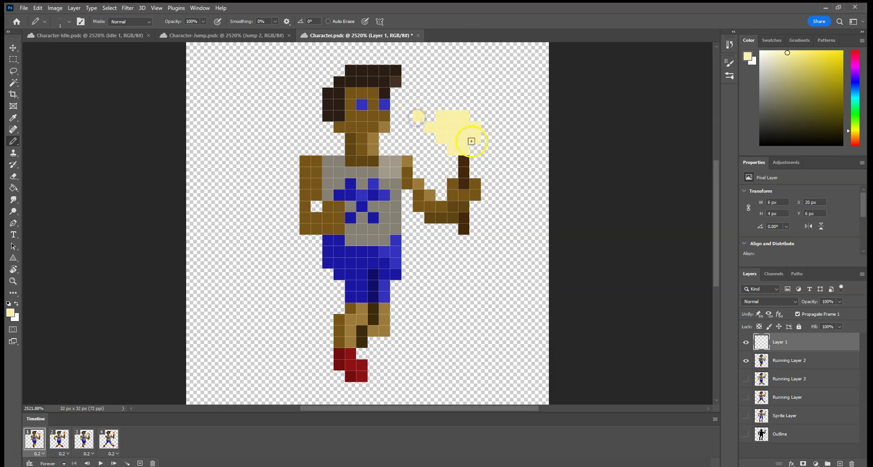
- Apply a Gaussian Blur with a 1.0 pixel radius to the yellow flame shape on Layer 1
{"action": "left_click", "coordinate": [128, 9]}
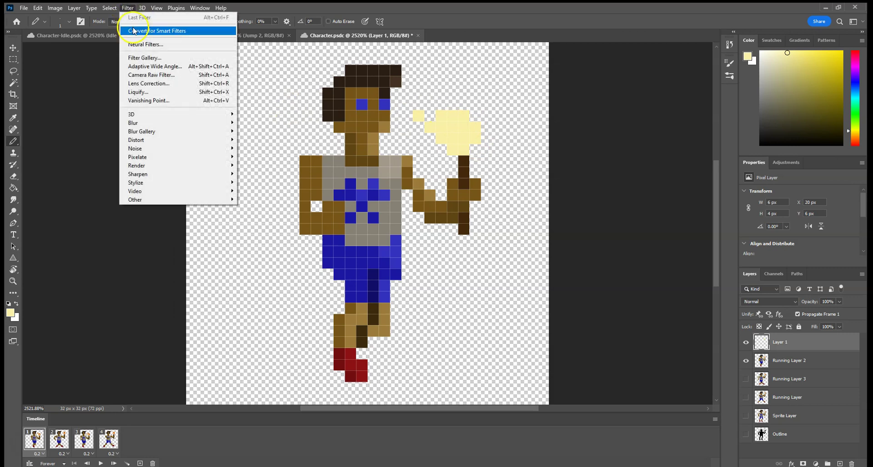
{"action": "mouse_move", "coordinate": [141, 122]}
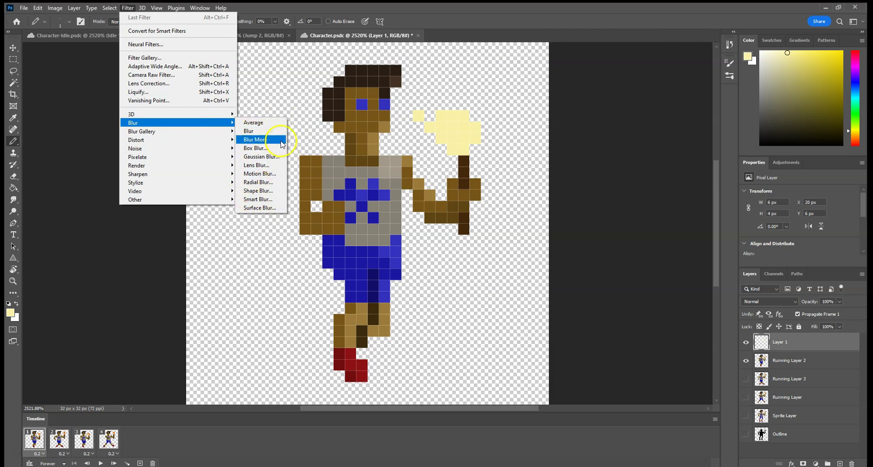
{"action": "left_click", "coordinate": [265, 159]}
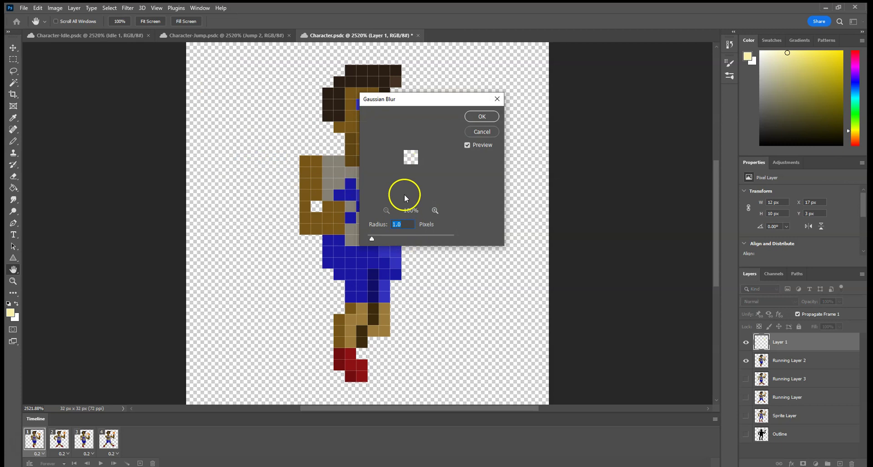
{"action": "left_click", "coordinate": [483, 119]}
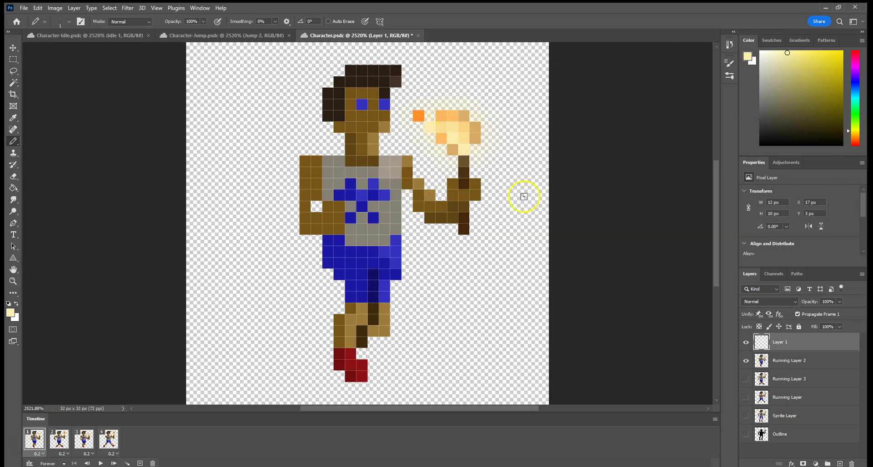
- Reset the colours to default and fill the transparent background of Running Layer 2 with black using the Paint Bucket
{"action": "left_click", "coordinate": [809, 360]}
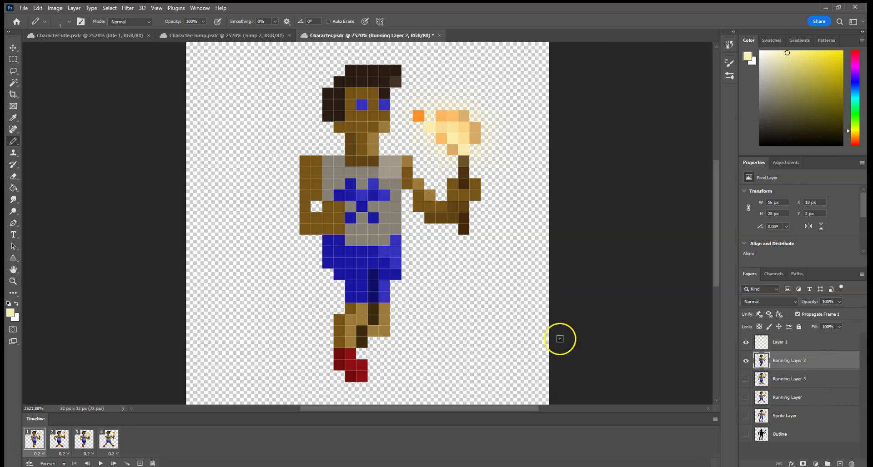
{"action": "left_click", "coordinate": [8, 303]}
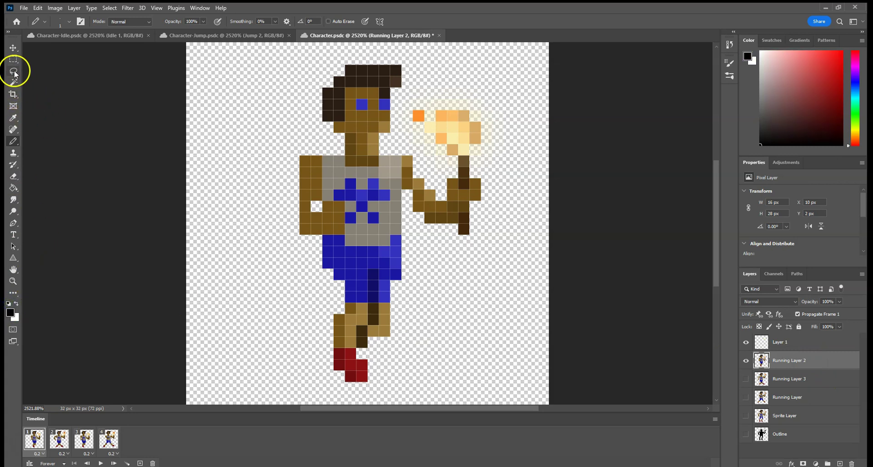
{"action": "left_click", "coordinate": [13, 187]}
{"action": "left_click", "coordinate": [231, 184]}
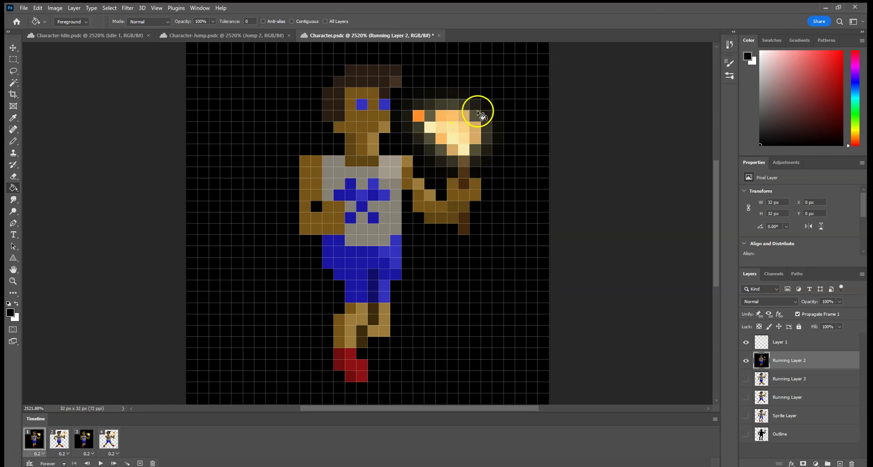
- Show Running Layer 3 in place of Running Layer 2, fill its transparent background with black, and hide it again
{"action": "left_click", "coordinate": [791, 383]}
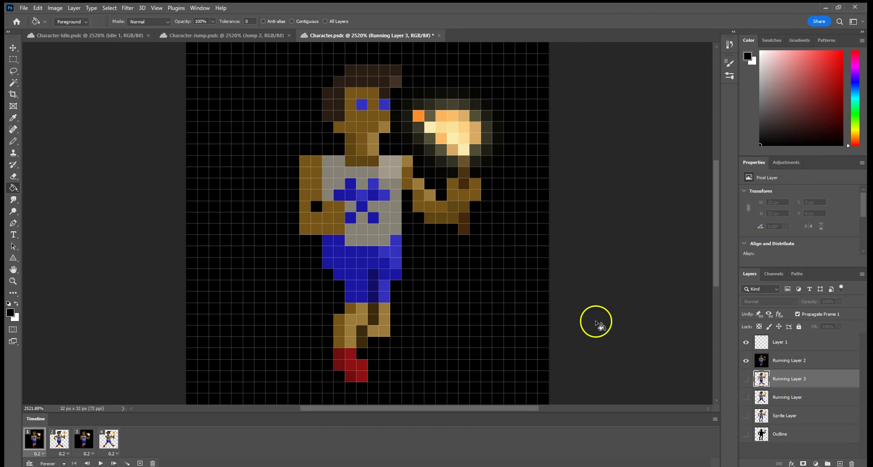
{"action": "left_click", "coordinate": [746, 360]}
{"action": "left_click", "coordinate": [746, 379]}
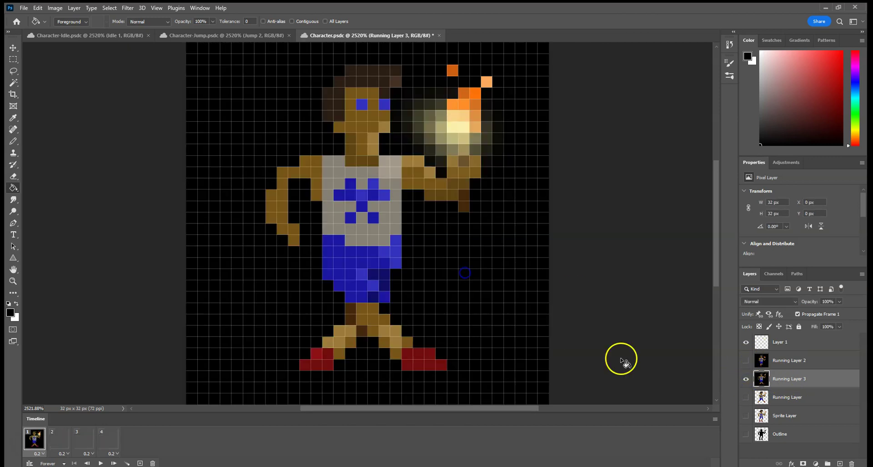
{"action": "left_click", "coordinate": [746, 379]}
- Show Running Layer, fill its transparent background with black, and hide it again
{"action": "left_click", "coordinate": [762, 398]}
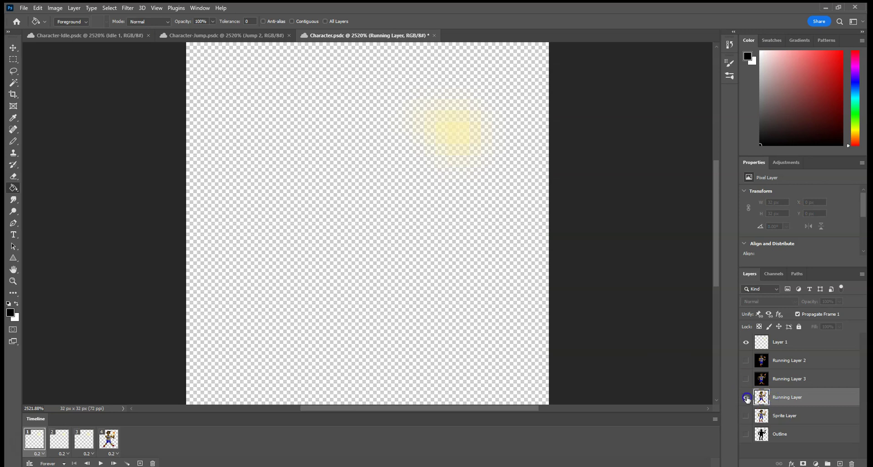
{"action": "left_click", "coordinate": [746, 397]}
{"action": "left_click", "coordinate": [502, 302]}
{"action": "left_click", "coordinate": [746, 399]}
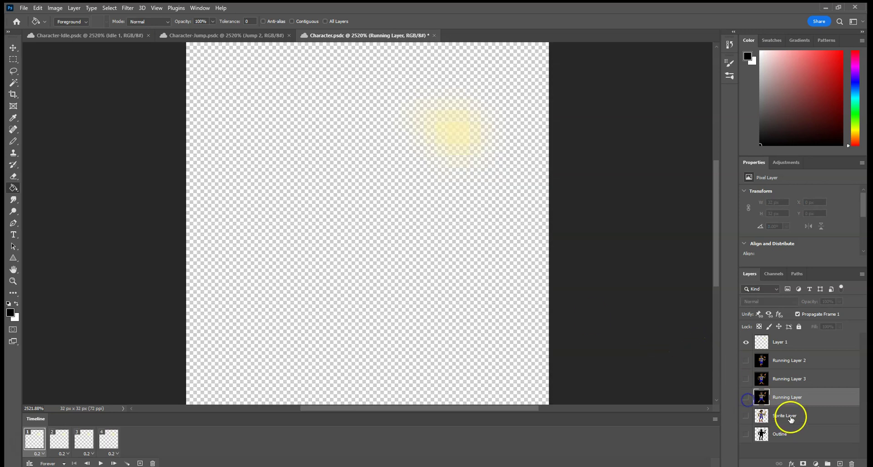
- Show Sprite Layer, fill its transparent background with black, and hide it again
{"action": "left_click", "coordinate": [787, 416]}
{"action": "left_click", "coordinate": [746, 416]}
{"action": "left_click", "coordinate": [526, 309]}
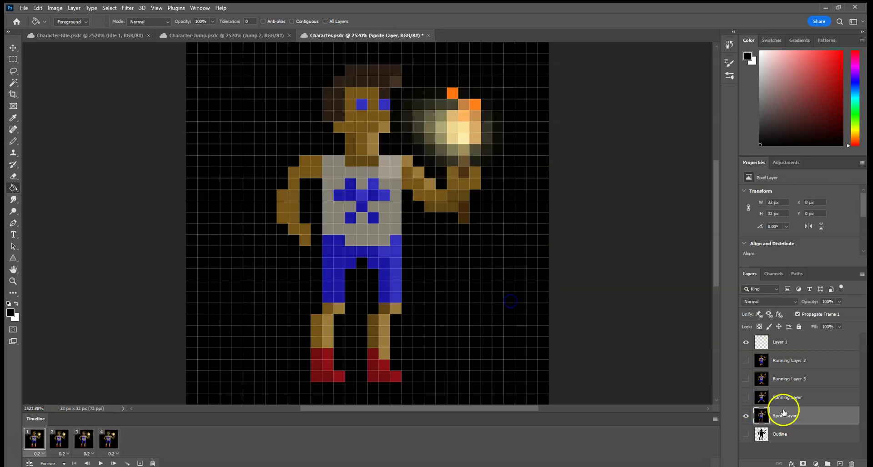
{"action": "left_click", "coordinate": [746, 416]}
- Try to fill the background of the Outline layer with black, and hide the layer again
{"action": "left_click", "coordinate": [787, 434]}
{"action": "left_click", "coordinate": [745, 435]}
{"action": "left_click", "coordinate": [529, 315]}
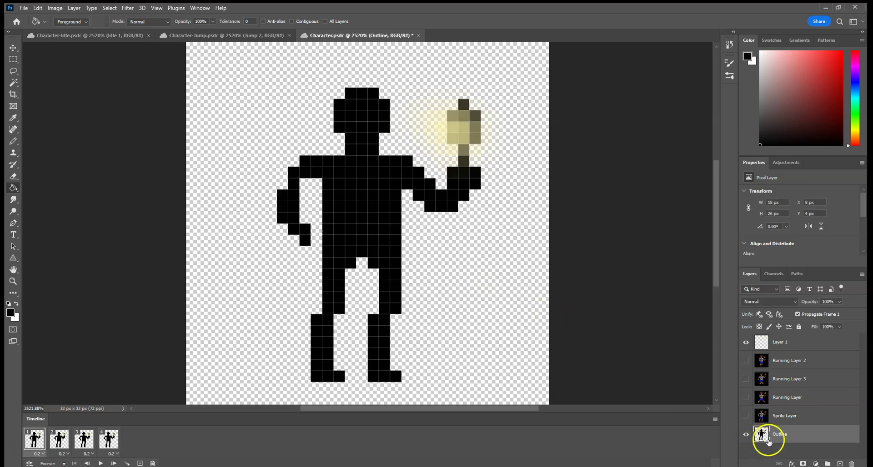
{"action": "left_click", "coordinate": [745, 434]}
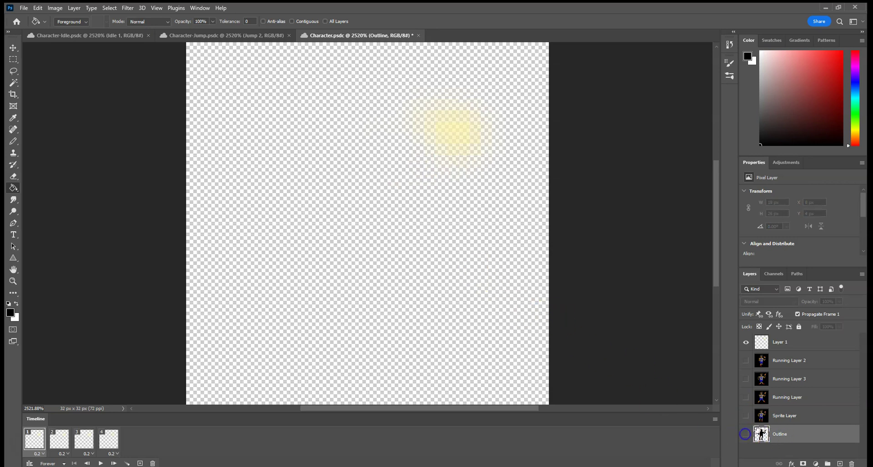
- Toggle Running Layer 3, Running Layer and Sprite Layer to check how the torch glow sits over each pose
{"action": "left_click", "coordinate": [746, 379]}
{"action": "left_click_drag", "start_coordinate": [746, 396], "coordinate": [745, 416]}
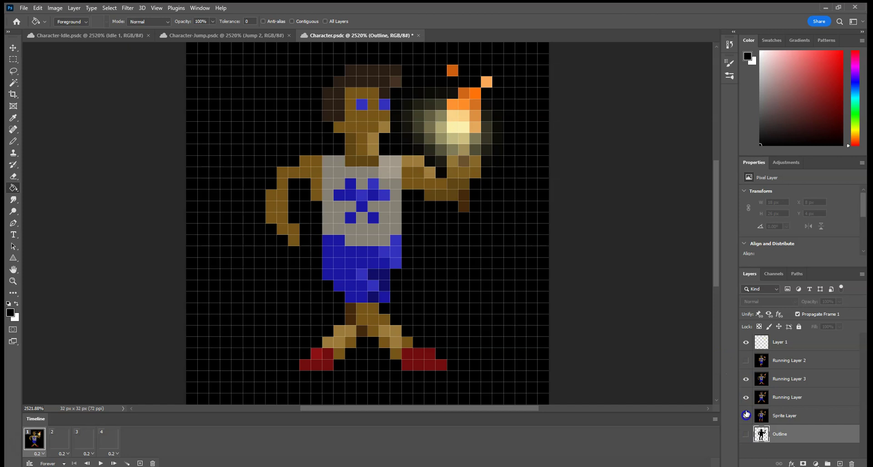
{"action": "left_click", "coordinate": [746, 379]}
{"action": "left_click", "coordinate": [746, 398]}
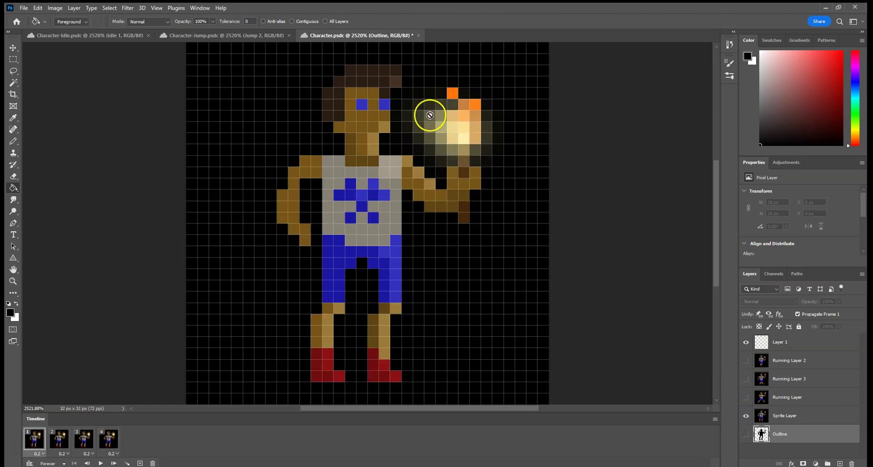
{"action": "left_click", "coordinate": [746, 416]}
{"action": "left_click", "coordinate": [747, 416]}
- Show Running Layer 2 and merge the glow on Layer 1 down into it
{"action": "left_click", "coordinate": [745, 361]}
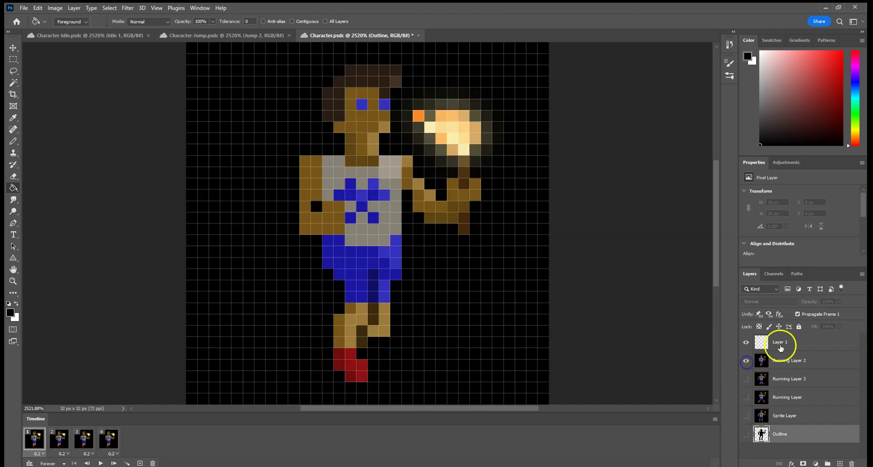
{"action": "left_click", "coordinate": [794, 361]}
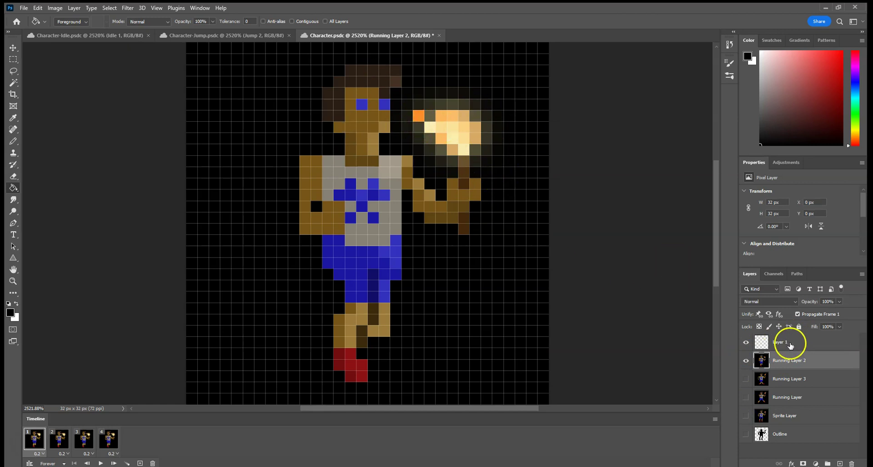
{"action": "left_click", "coordinate": [786, 343]}
{"action": "right_click", "coordinate": [786, 343]}
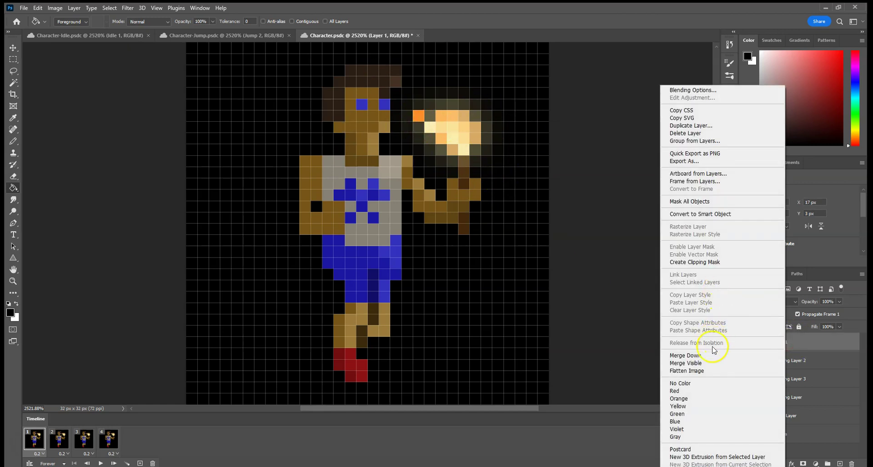
{"action": "left_click", "coordinate": [711, 356]}
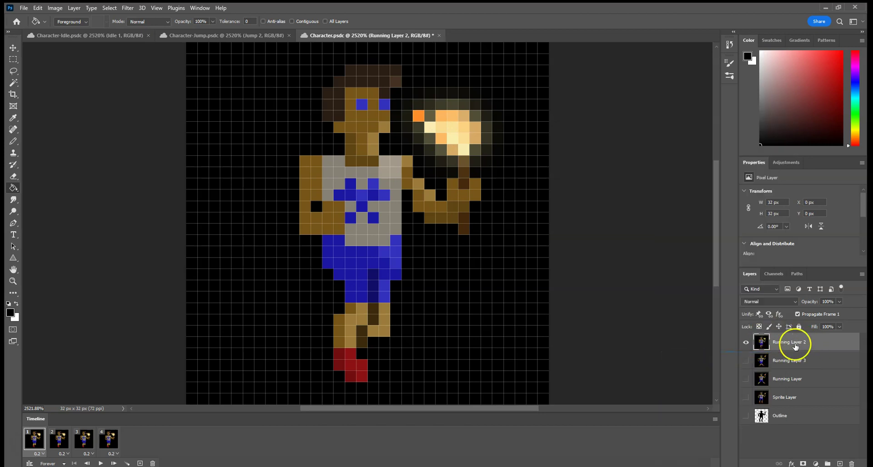
- Select Running Layer 3 and check which pose each of the four animation frames shows
{"action": "left_click", "coordinate": [795, 364]}
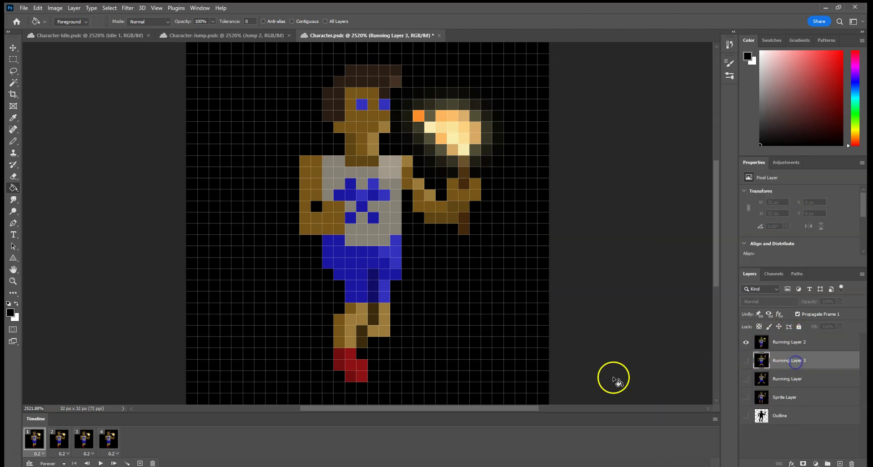
{"action": "left_click", "coordinate": [69, 454]}
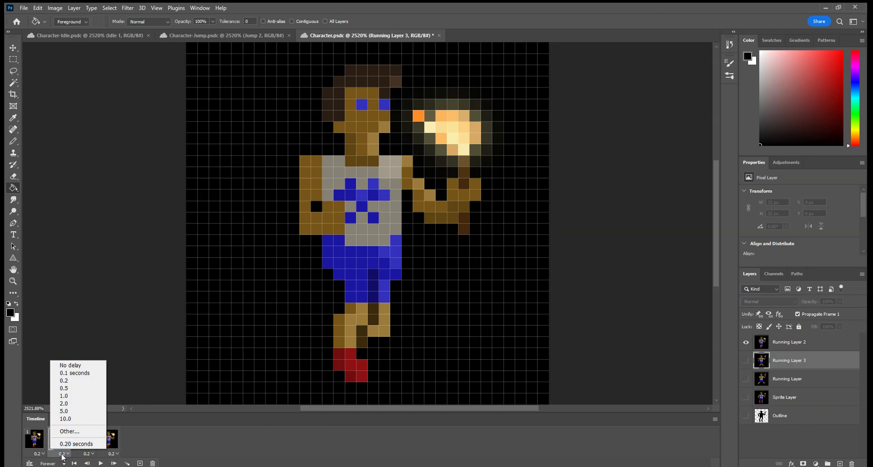
{"action": "left_click", "coordinate": [62, 457]}
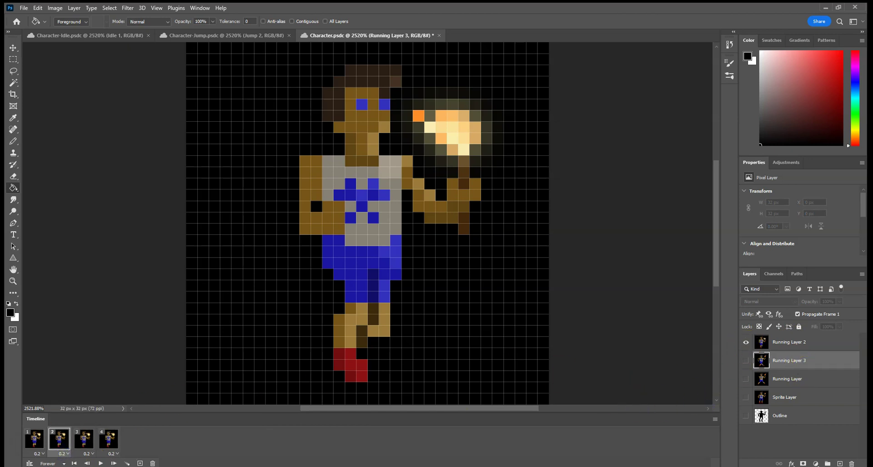
{"action": "left_click", "coordinate": [36, 434]}
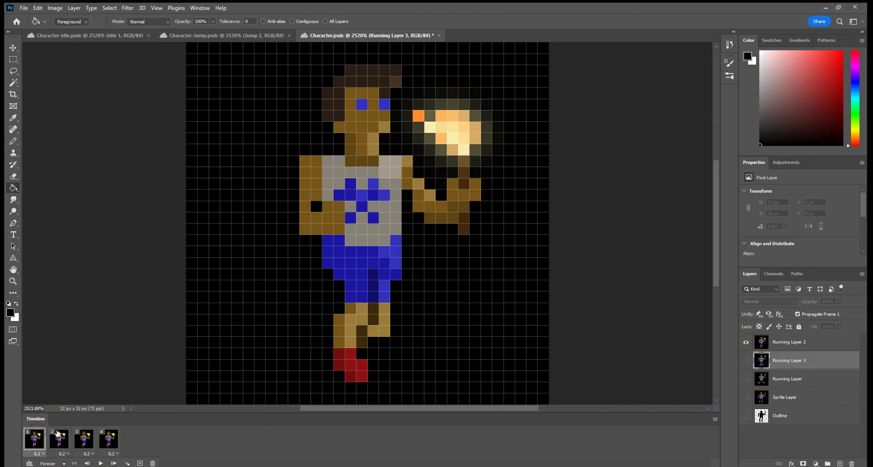
{"action": "left_click", "coordinate": [56, 434]}
{"action": "left_click", "coordinate": [83, 440]}
{"action": "left_click", "coordinate": [102, 443]}
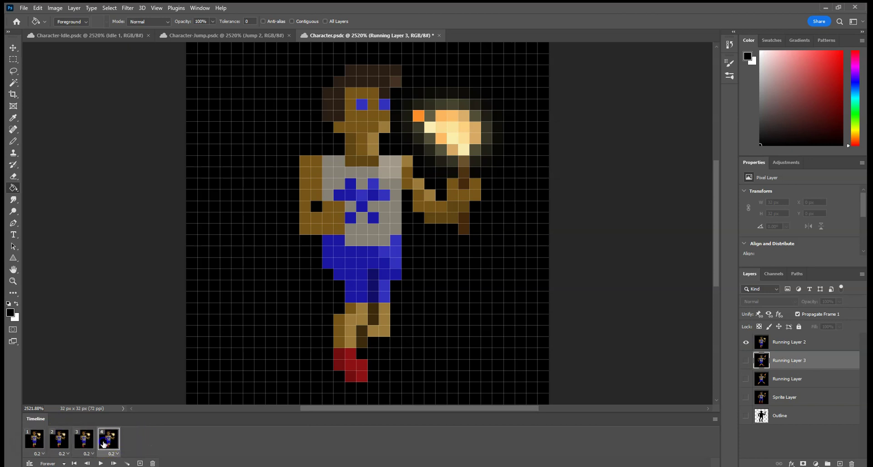
- Make animation frame 2 show Running Layer 3 instead of Running Layer 2
{"action": "left_click", "coordinate": [61, 433]}
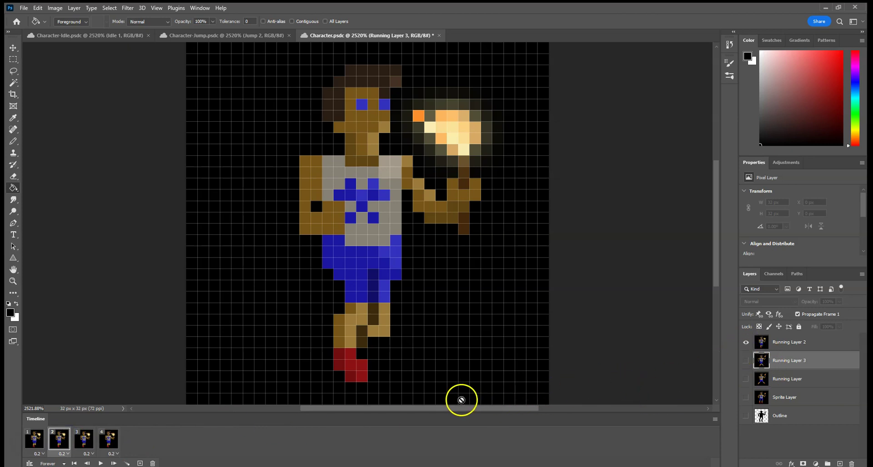
{"action": "left_click", "coordinate": [745, 346]}
{"action": "left_click", "coordinate": [746, 361]}
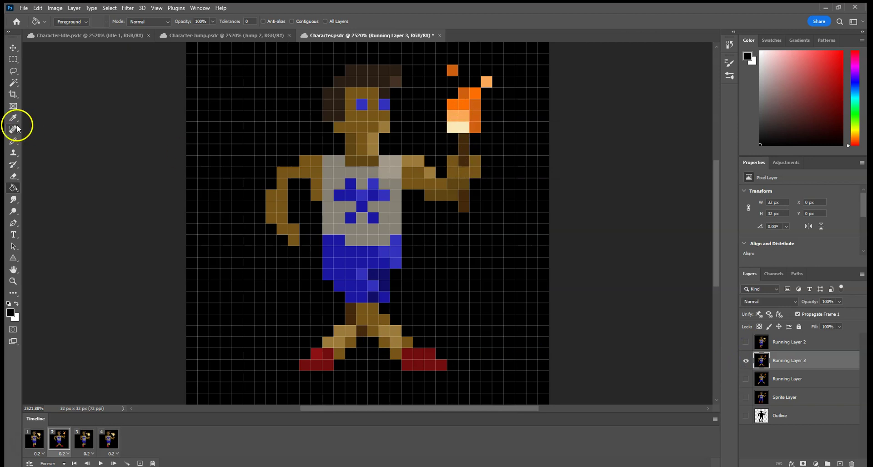
- Set up the Pencil tool with pale yellow #fbec9c as the foreground colour
{"action": "left_click", "coordinate": [15, 141]}
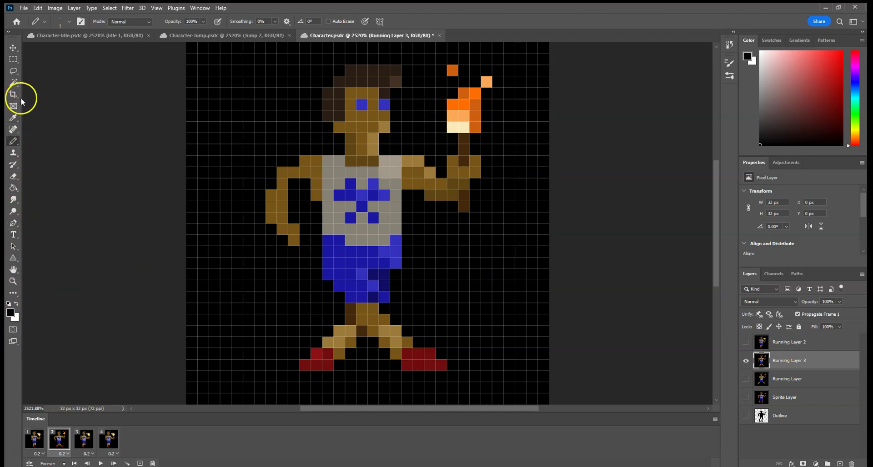
{"action": "left_click", "coordinate": [10, 313]}
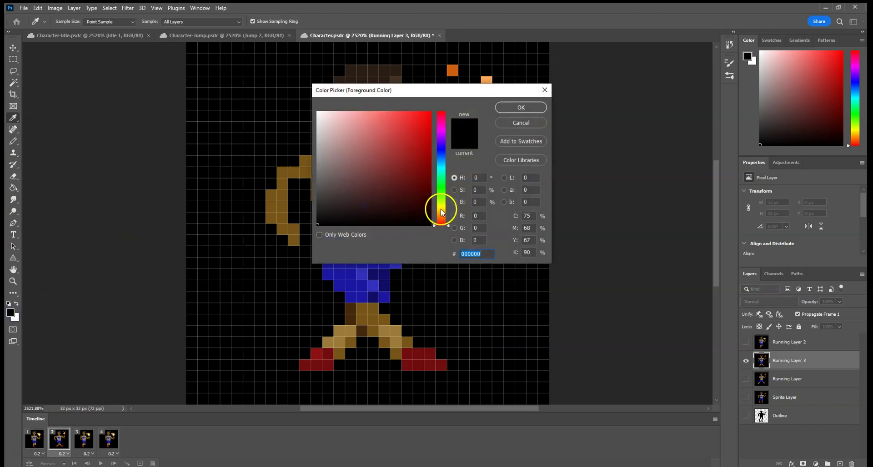
{"action": "left_click", "coordinate": [441, 210]}
{"action": "left_click", "coordinate": [360, 113]}
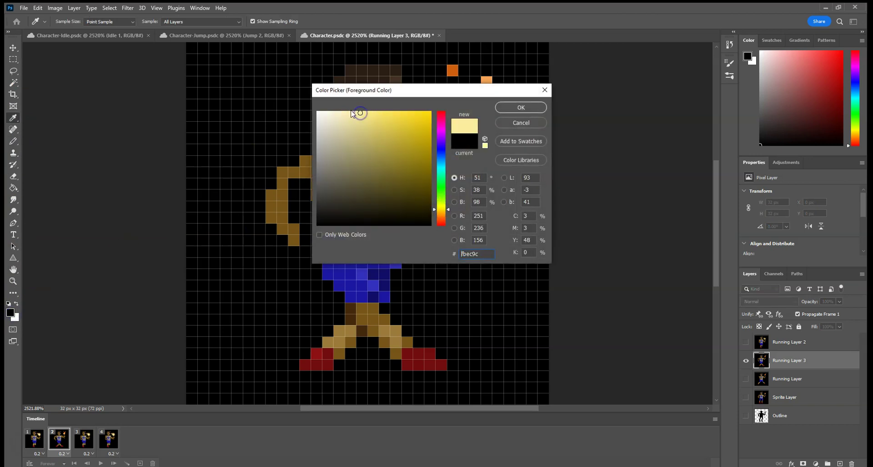
{"action": "left_click", "coordinate": [539, 108]}
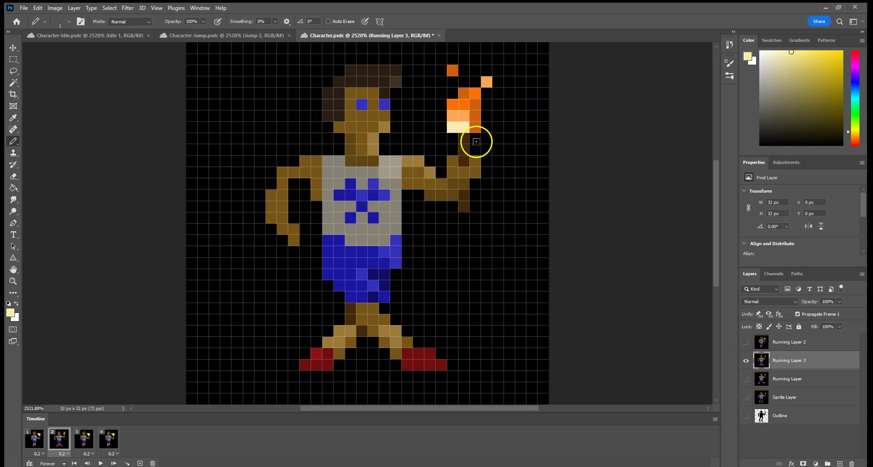
- Add a layer above Running Layer 3 and paint pale yellow over all the torch's flame and spark pixels
{"action": "left_click", "coordinate": [840, 464]}
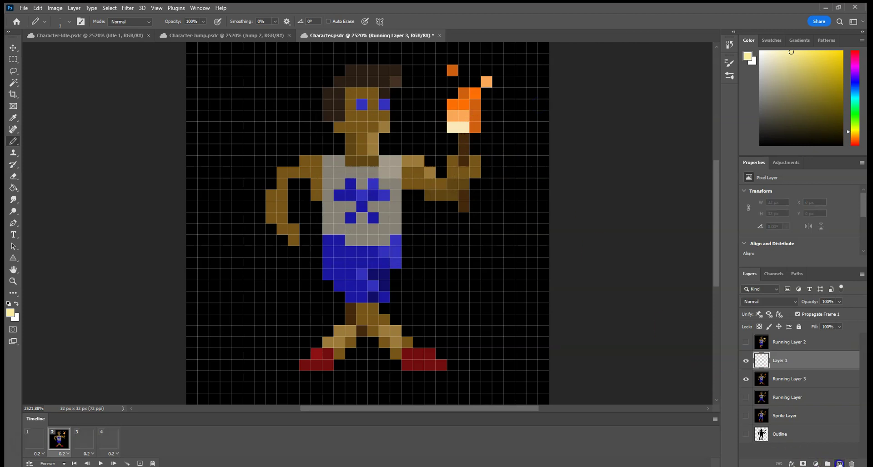
{"action": "left_click", "coordinate": [473, 128]}
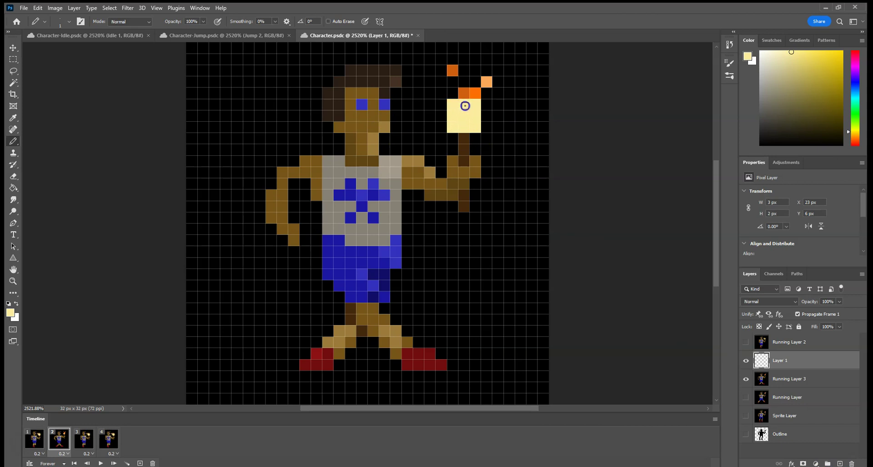
{"action": "left_click", "coordinate": [487, 82]}
{"action": "left_click", "coordinate": [452, 71]}
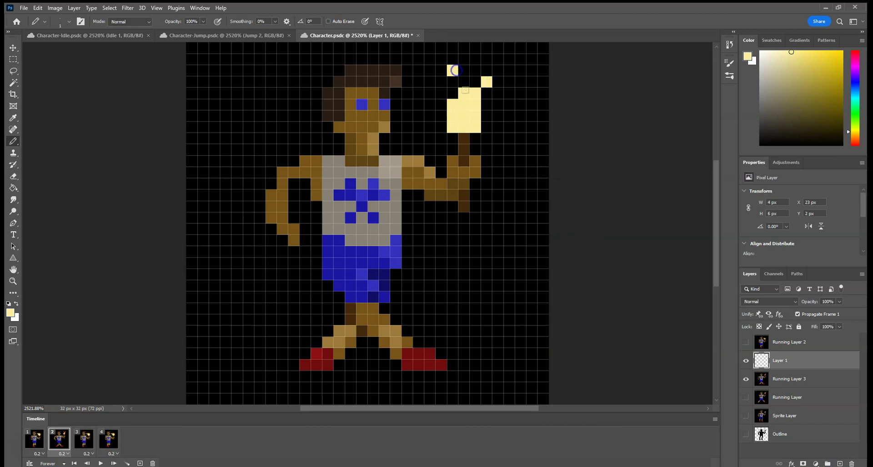
- Add one empty layer directly above Running Layer and another directly above Sprite Layer
{"action": "left_click", "coordinate": [796, 400]}
{"action": "left_click", "coordinate": [840, 464]}
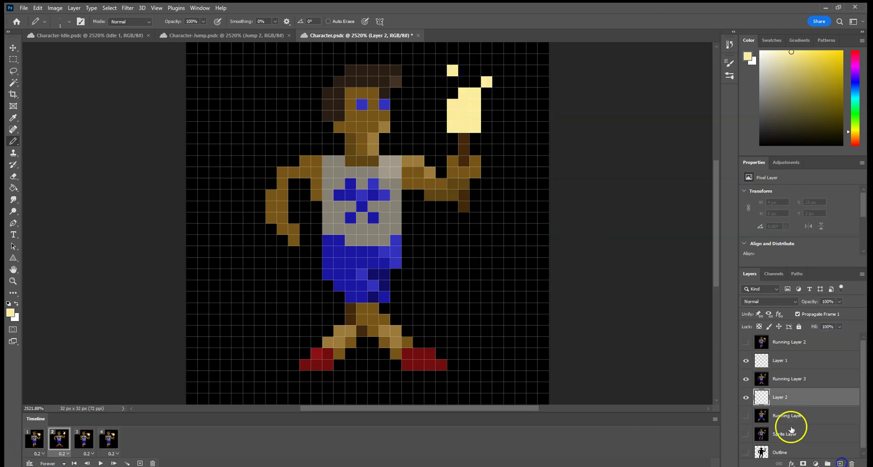
{"action": "left_click", "coordinate": [793, 434]}
{"action": "left_click", "coordinate": [839, 463]}
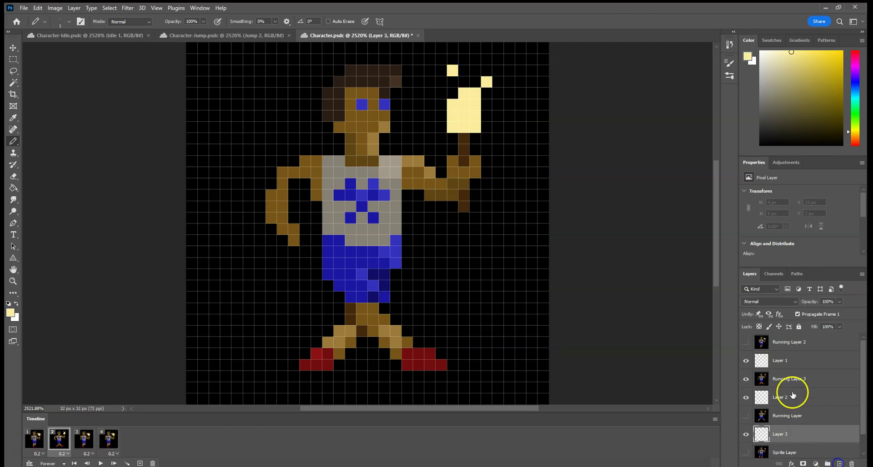
- Apply the last-used Gaussian Blur to the painted yellow flame on Layer 1
{"action": "left_click", "coordinate": [779, 361]}
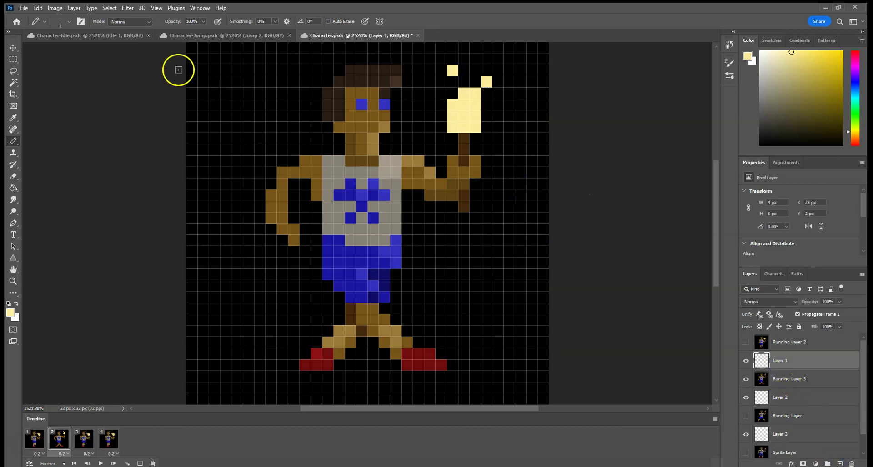
{"action": "left_click", "coordinate": [153, 8]}
{"action": "left_click", "coordinate": [156, 8]}
{"action": "left_click", "coordinate": [156, 8]}
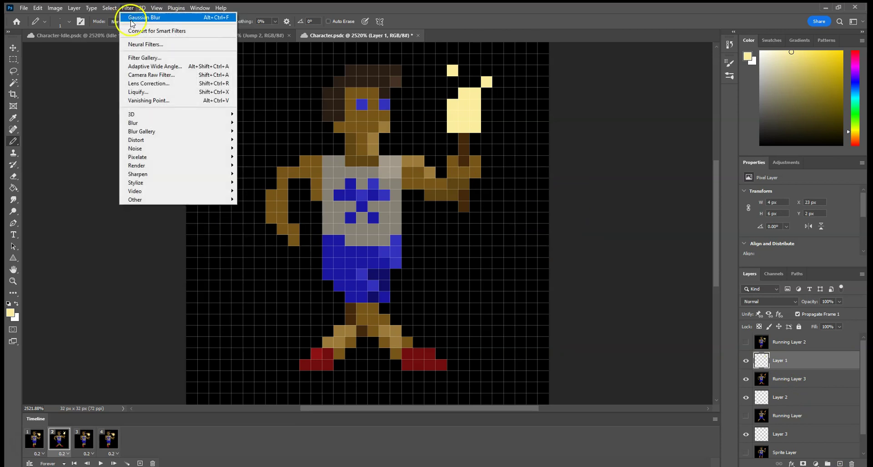
{"action": "left_click", "coordinate": [141, 18]}
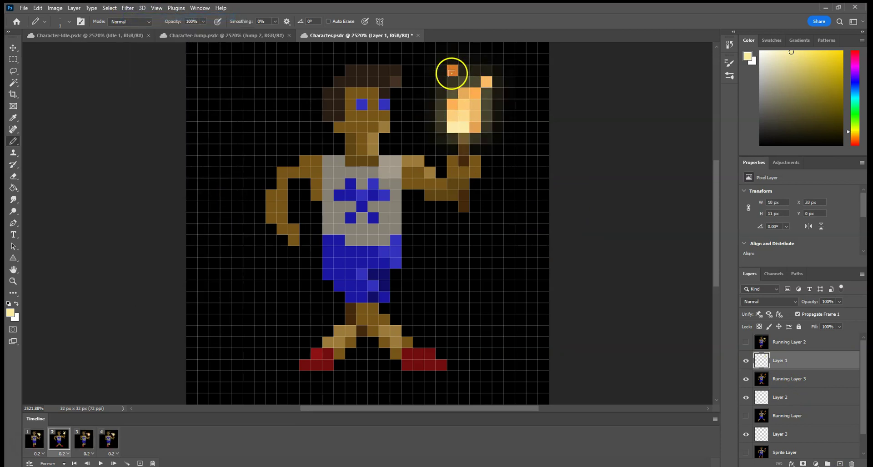
- Merge the blurred glow on Layer 1 down into Running Layer 3
{"action": "right_click", "coordinate": [796, 366]}
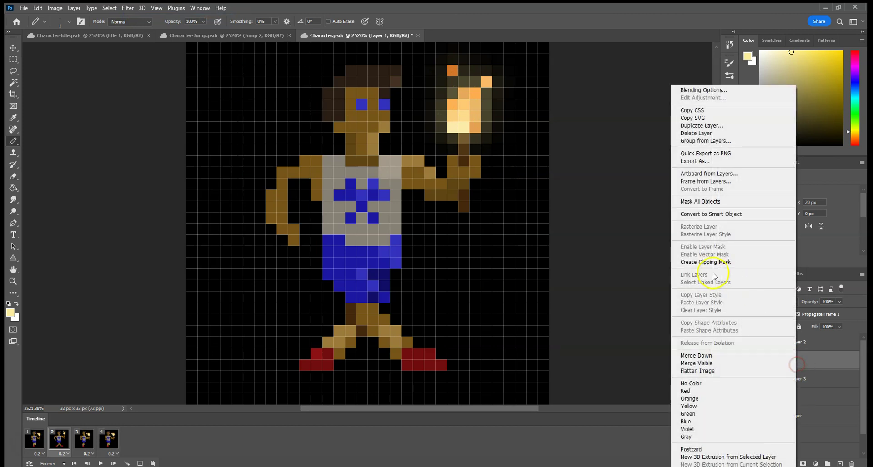
{"action": "left_click", "coordinate": [723, 355]}
{"action": "left_click", "coordinate": [746, 361]}
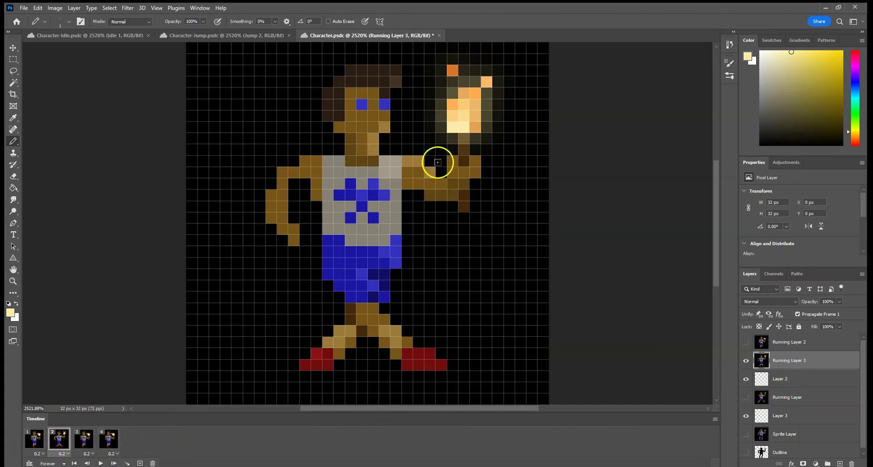
- Compare the torches in the Character-Idle and Character-Jump documents with the glowing torch in the running Character document
{"action": "left_click", "coordinate": [217, 36]}
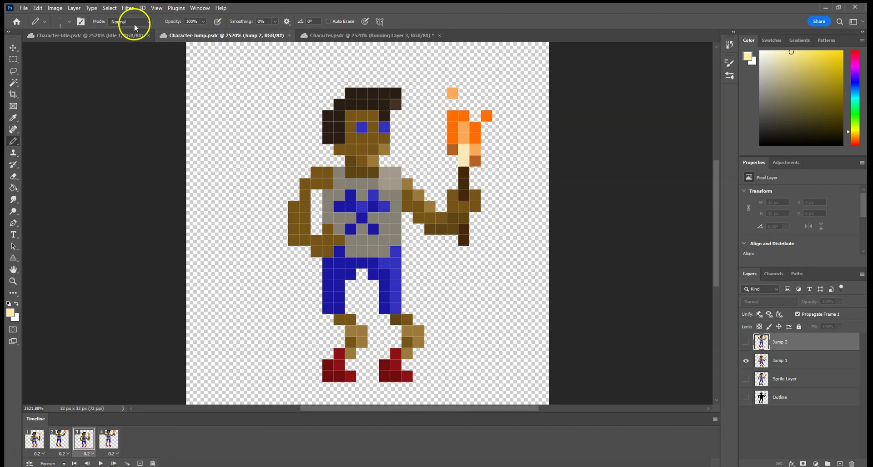
{"action": "left_click", "coordinate": [95, 35]}
{"action": "left_click", "coordinate": [180, 36]}
{"action": "left_click", "coordinate": [335, 35]}
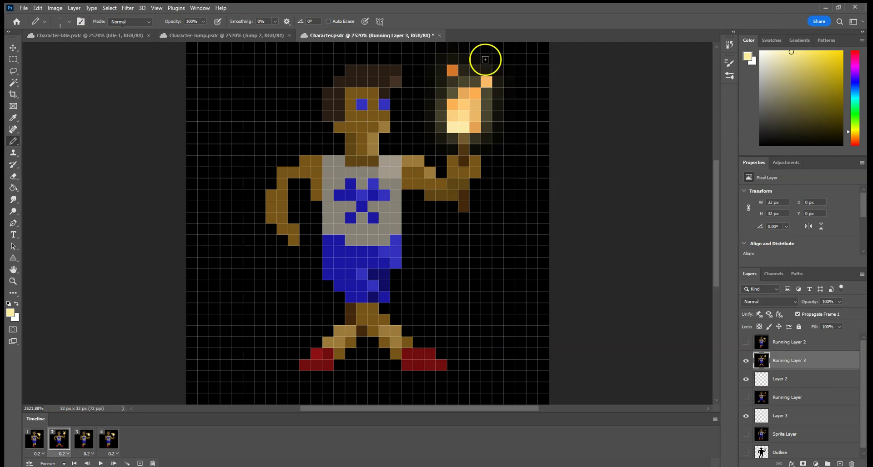
{"action": "left_click", "coordinate": [85, 36]}
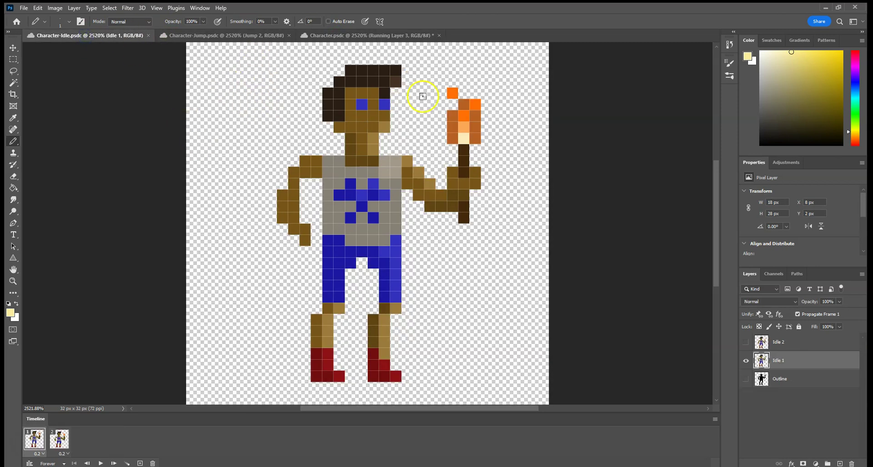
{"action": "left_click", "coordinate": [360, 36]}
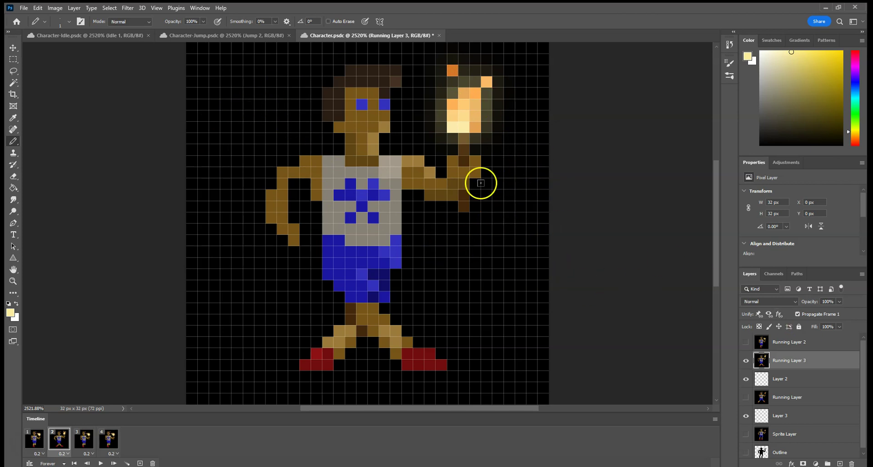
{"action": "left_click", "coordinate": [202, 39]}
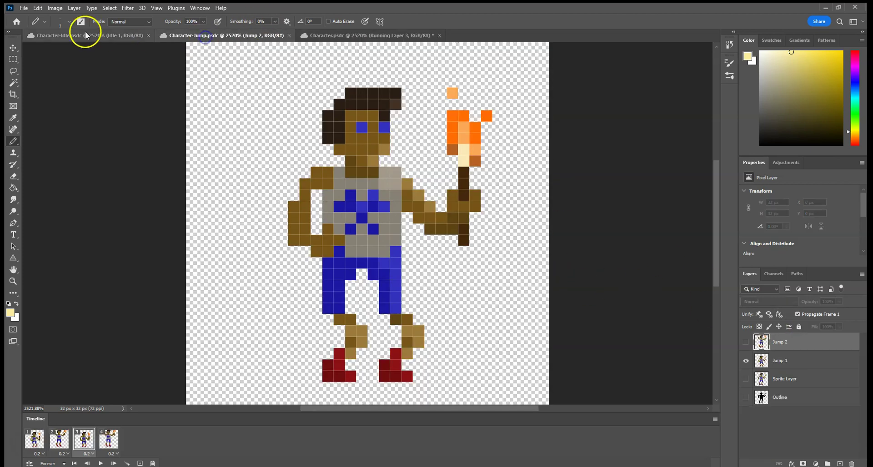
{"action": "left_click", "coordinate": [85, 33]}
{"action": "left_click", "coordinate": [234, 35]}
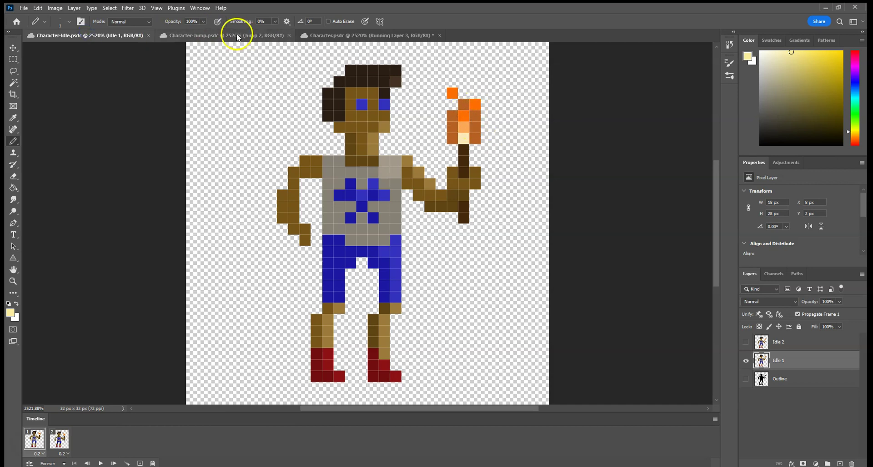
{"action": "left_click", "coordinate": [407, 35]}
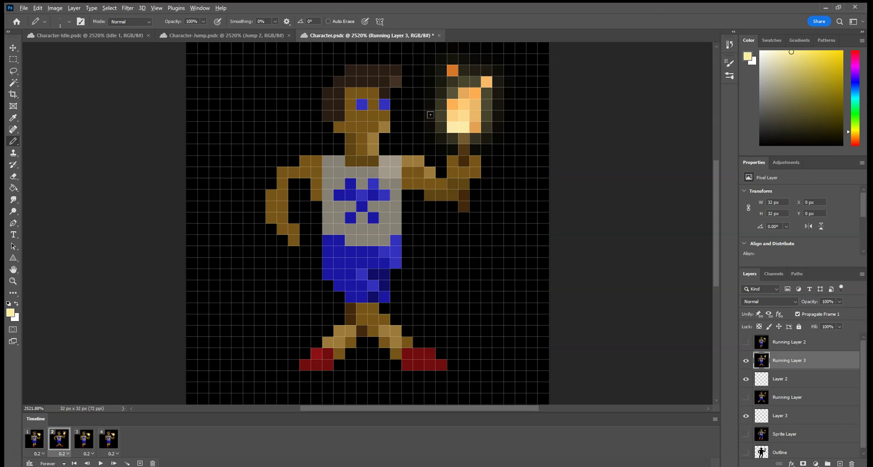
- Play the idle, jump and running animations in their documents to review the torch glow
{"action": "key", "text": "ctrl+Tab"}
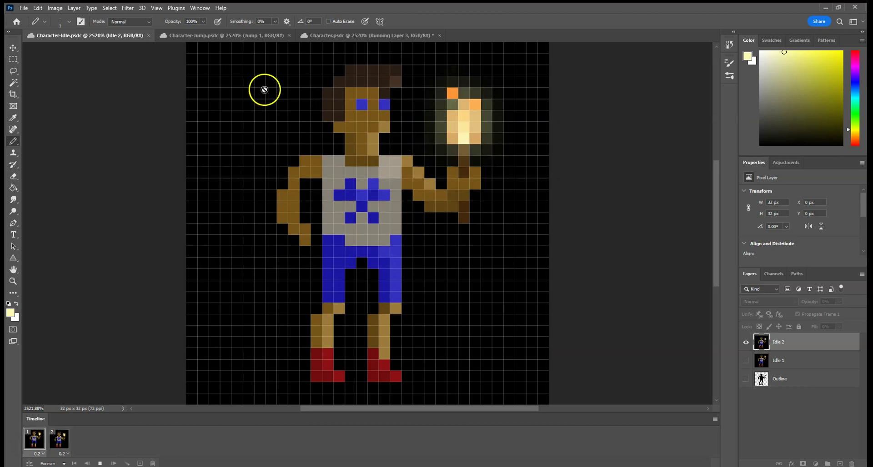
{"action": "left_click", "coordinate": [205, 42]}
{"action": "left_click", "coordinate": [101, 464]}
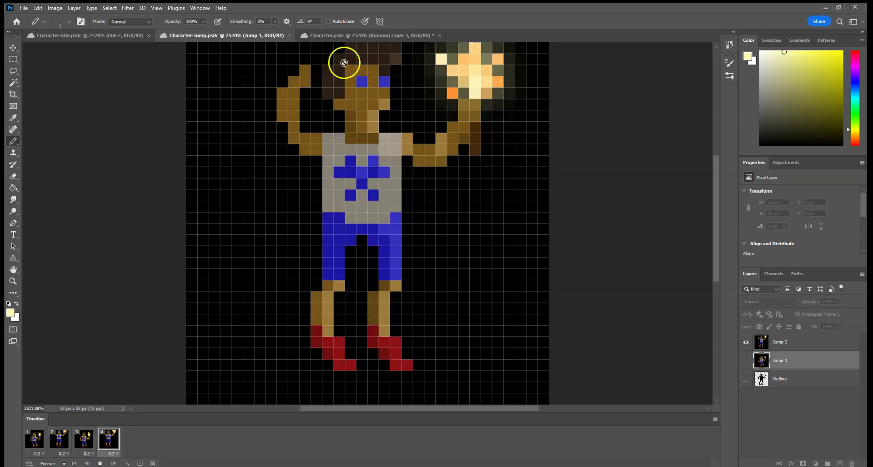
{"action": "left_click", "coordinate": [337, 35]}
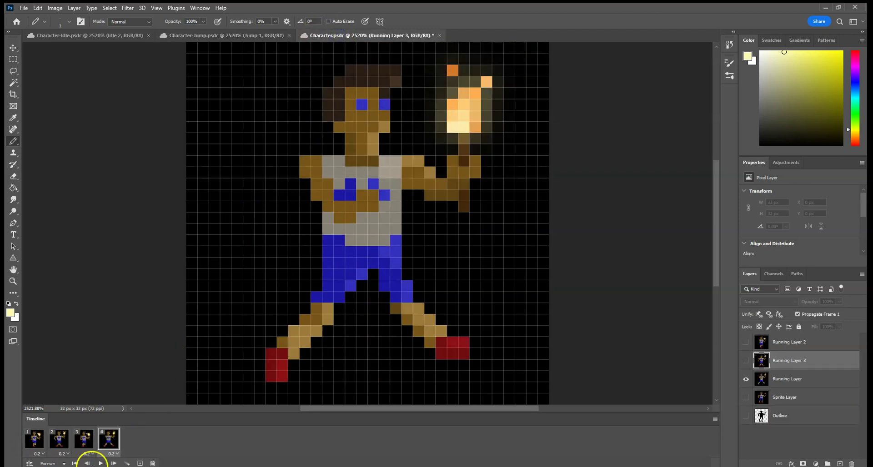
{"action": "key", "text": "space"}
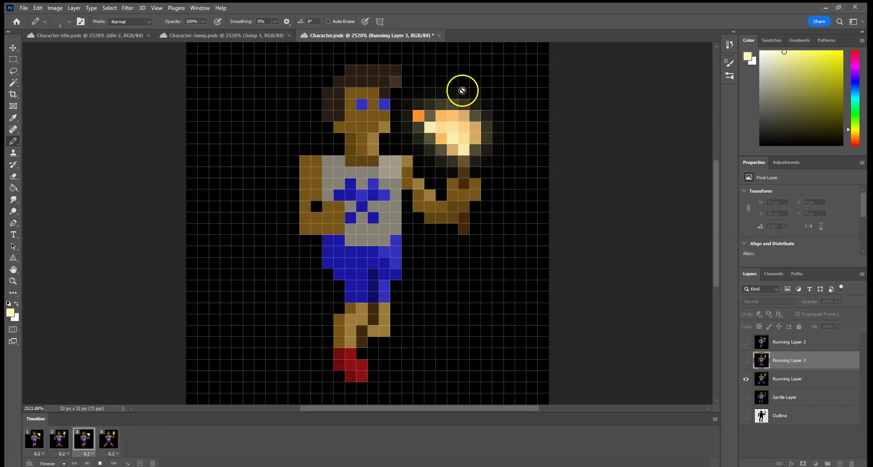